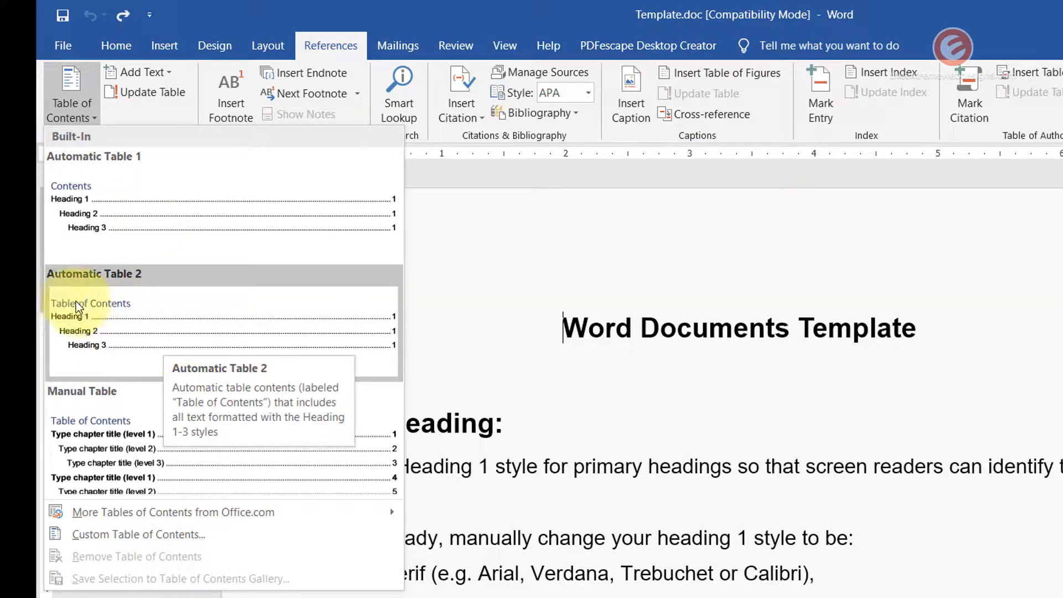
Insert the built-in Automatic Table 1 table of contents above the document title and look over its entries
{"action": "left_click", "coordinate": [89, 247]}
{"action": "scroll", "coordinate": [56, 205], "scroll_direction": "down", "scroll_amount": 3}
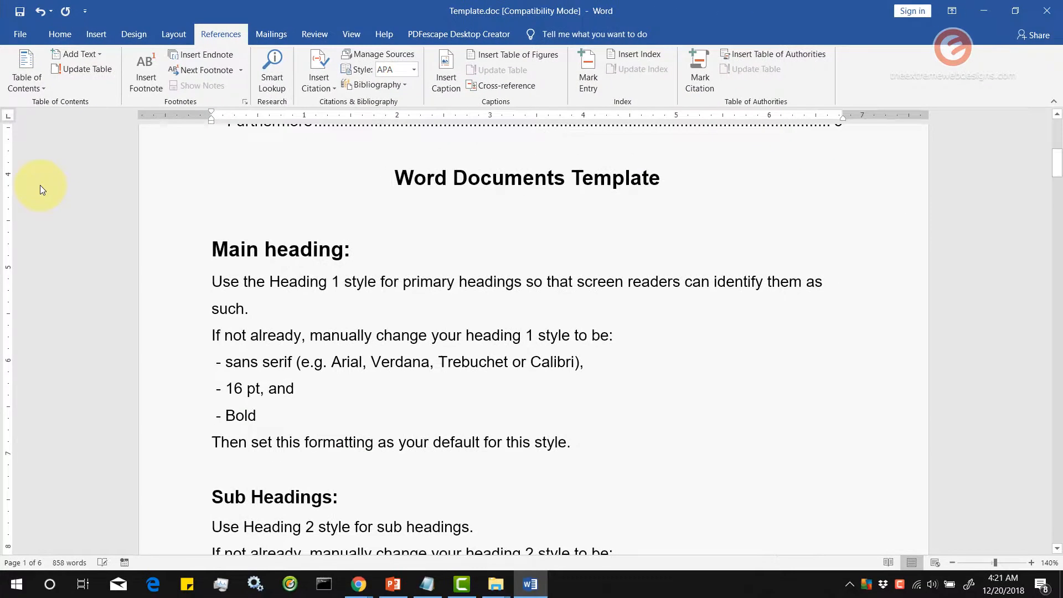
{"action": "scroll", "coordinate": [363, 269], "scroll_direction": "up", "scroll_amount": 8}
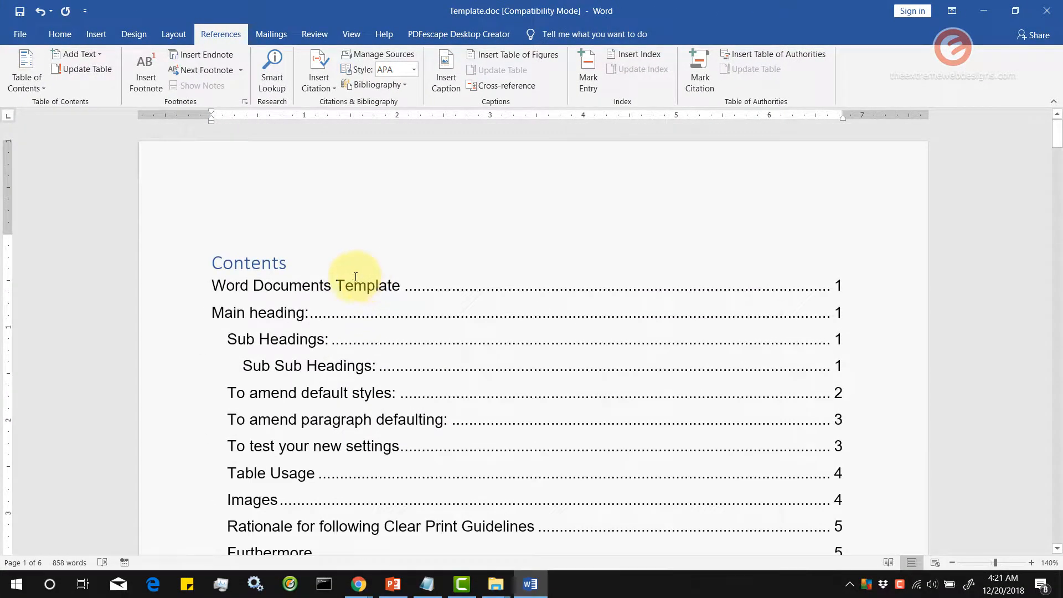
{"action": "scroll", "coordinate": [298, 282], "scroll_direction": "down", "scroll_amount": 2}
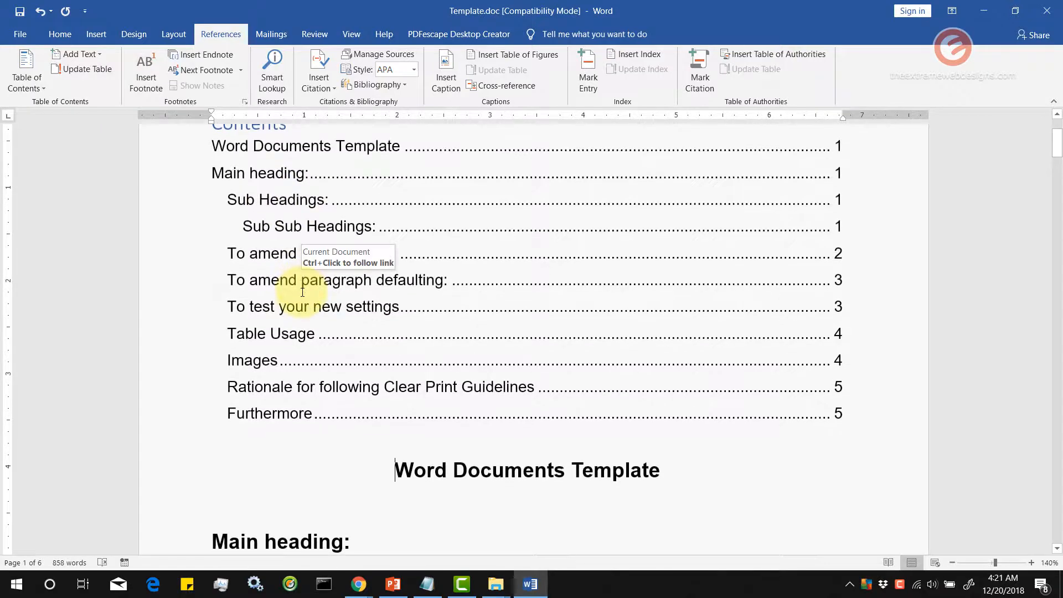
{"action": "scroll", "coordinate": [302, 293], "scroll_direction": "up", "scroll_amount": 1}
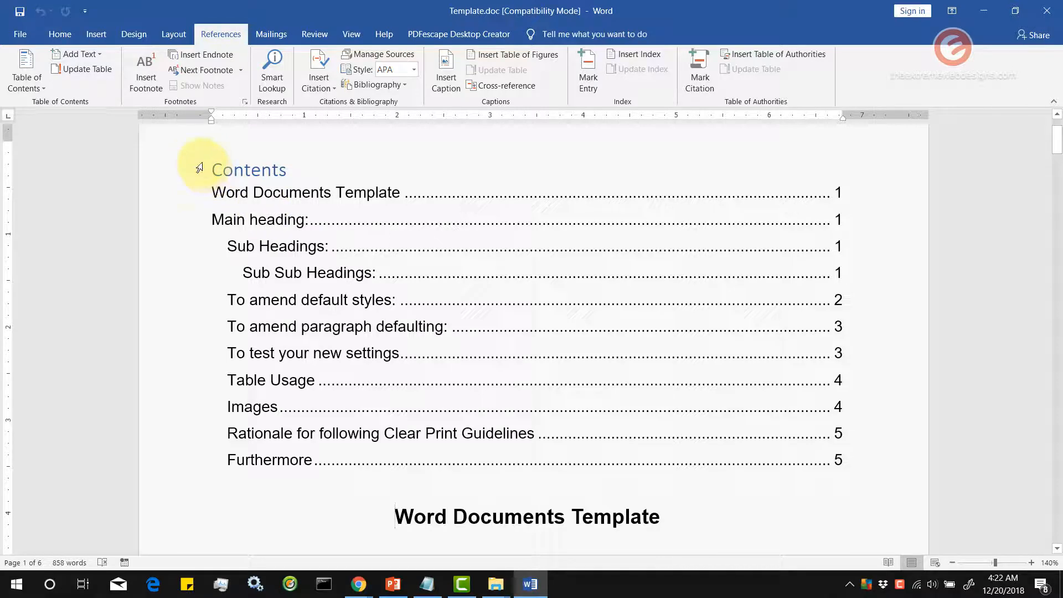
Select the whole Contents table and replace it with the built-in Automatic Table 2 table of contents
{"action": "left_click_drag", "start_coordinate": [199, 167], "coordinate": [237, 244]}
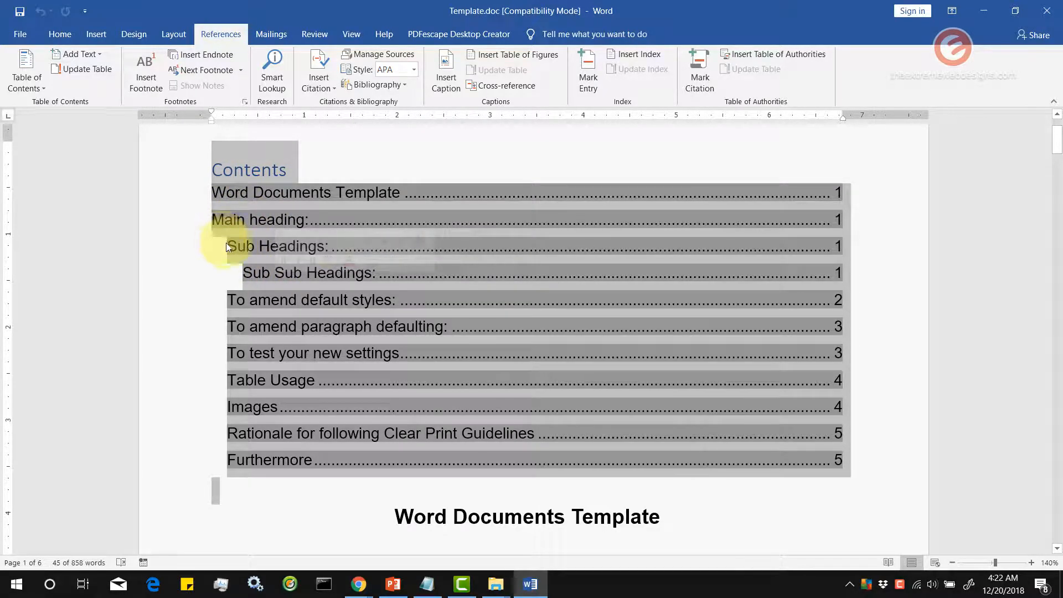
{"action": "left_click", "coordinate": [23, 89]}
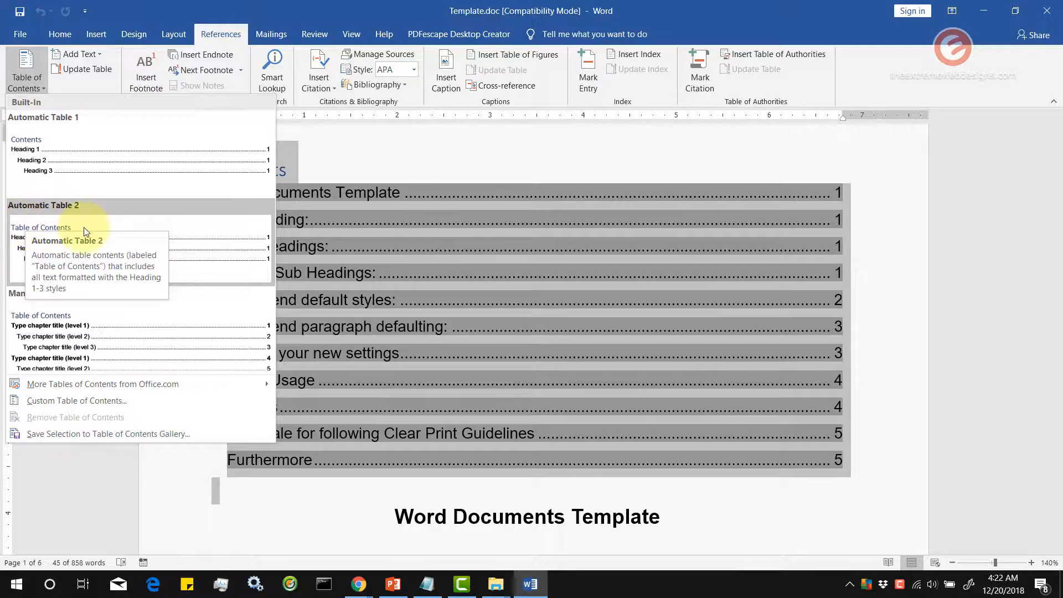
{"action": "left_click", "coordinate": [102, 231]}
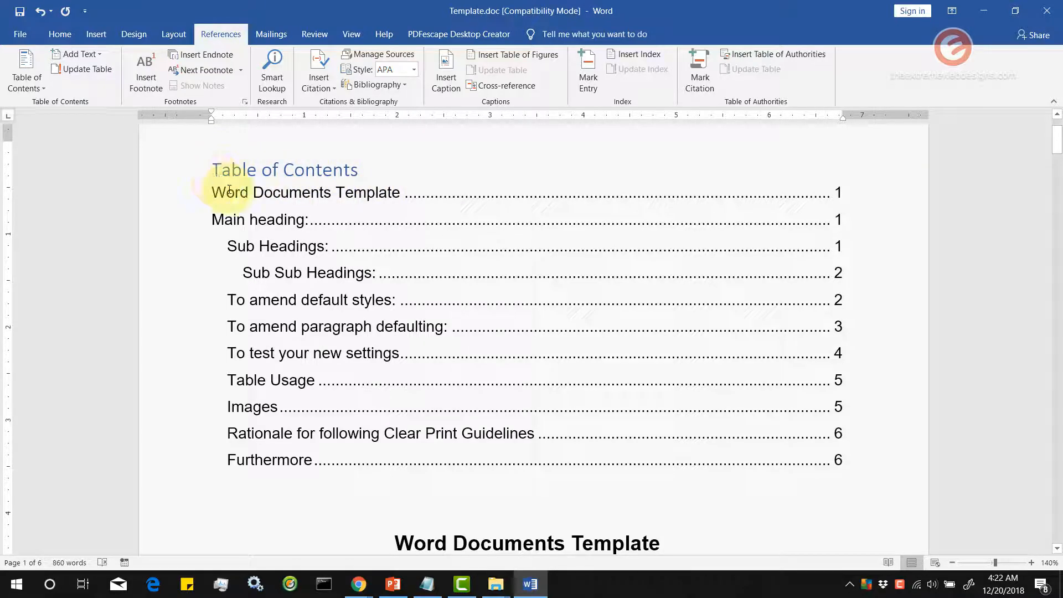
{"action": "scroll", "coordinate": [498, 339], "scroll_direction": "down", "scroll_amount": 2}
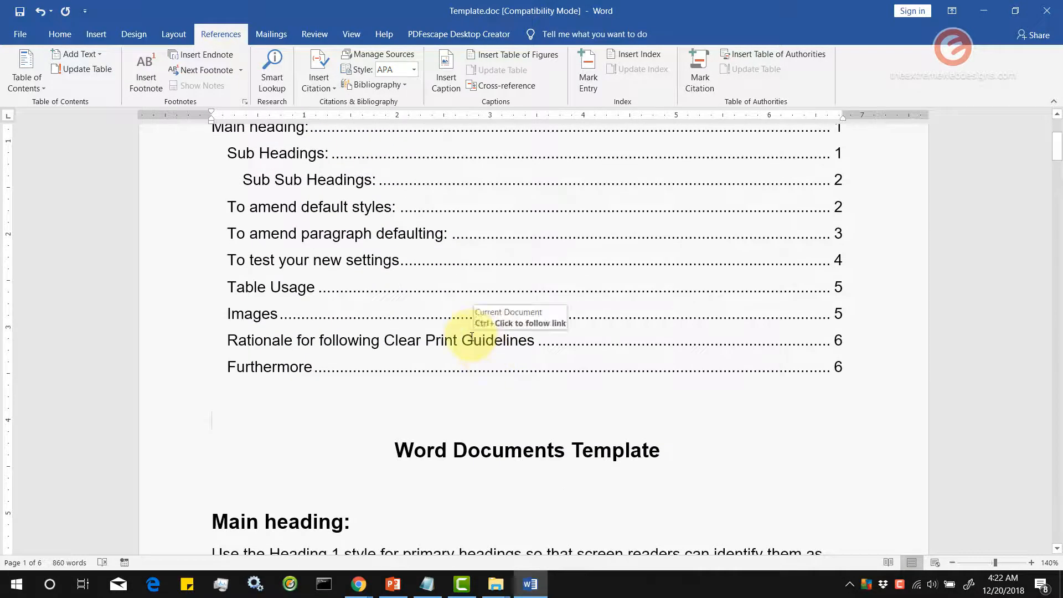
{"action": "scroll", "coordinate": [471, 336], "scroll_direction": "down", "scroll_amount": 3}
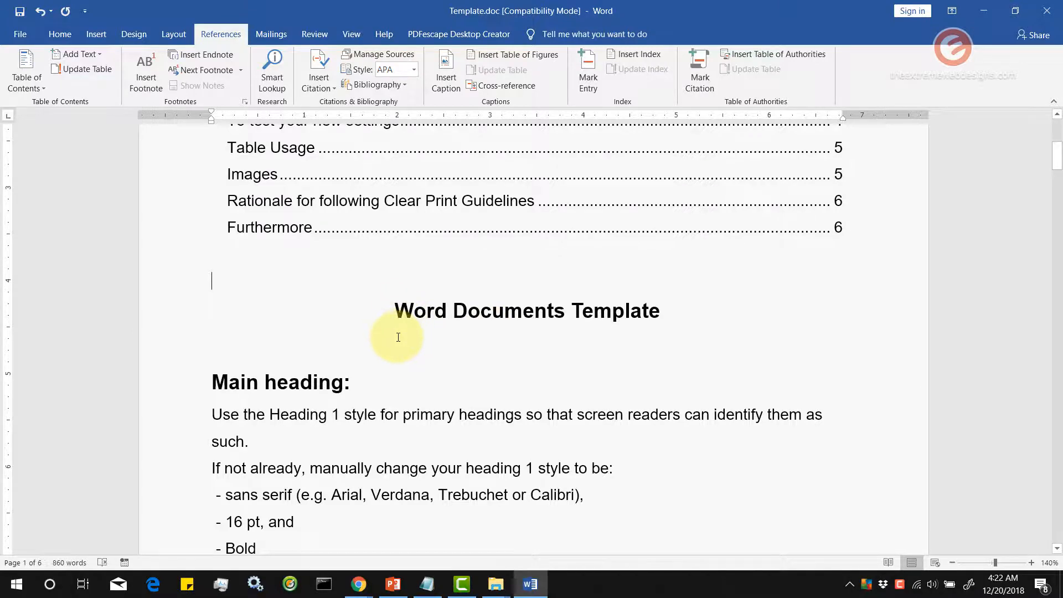
{"action": "scroll", "coordinate": [399, 334], "scroll_direction": "up", "scroll_amount": 5}
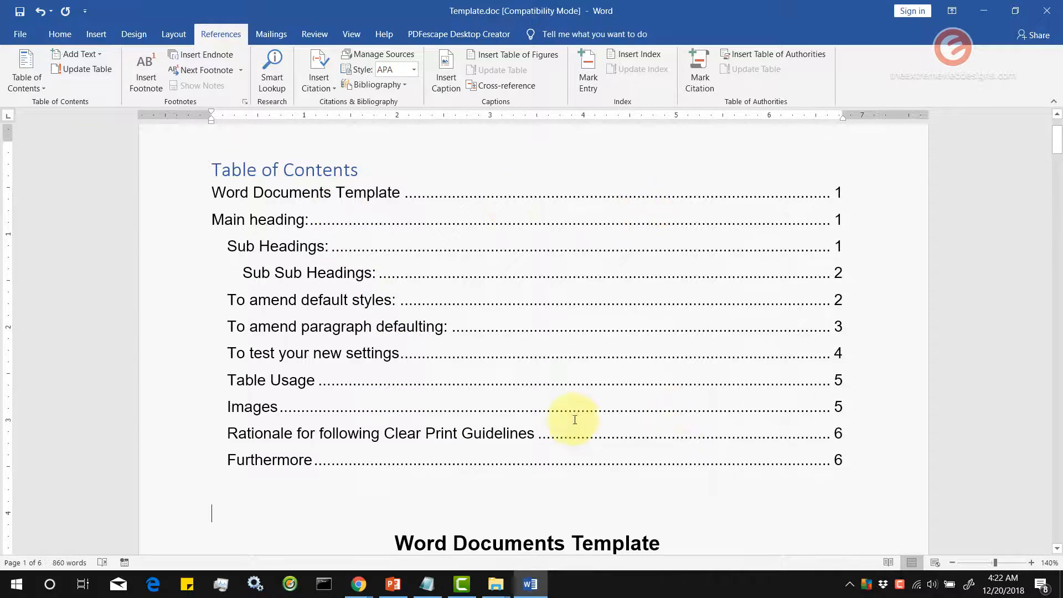
Insert blank lines between the table of contents and the "Word Documents Template" title until the title starts on page 2
{"action": "scroll", "coordinate": [398, 329], "scroll_direction": "down", "scroll_amount": 3}
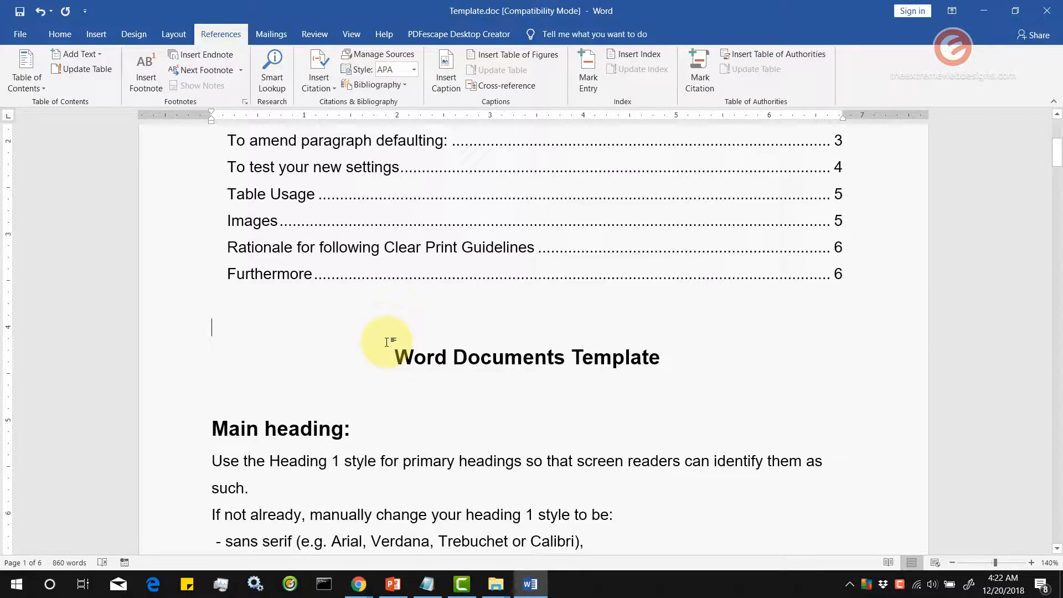
{"action": "scroll", "coordinate": [387, 341], "scroll_direction": "down", "scroll_amount": 3}
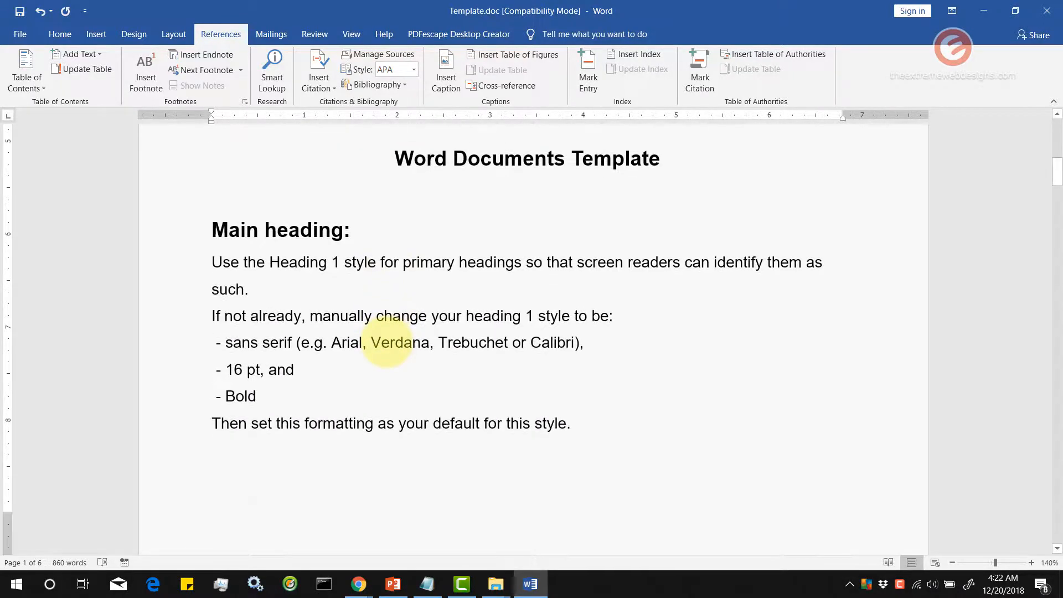
{"action": "scroll", "coordinate": [387, 341], "scroll_direction": "up", "scroll_amount": 2}
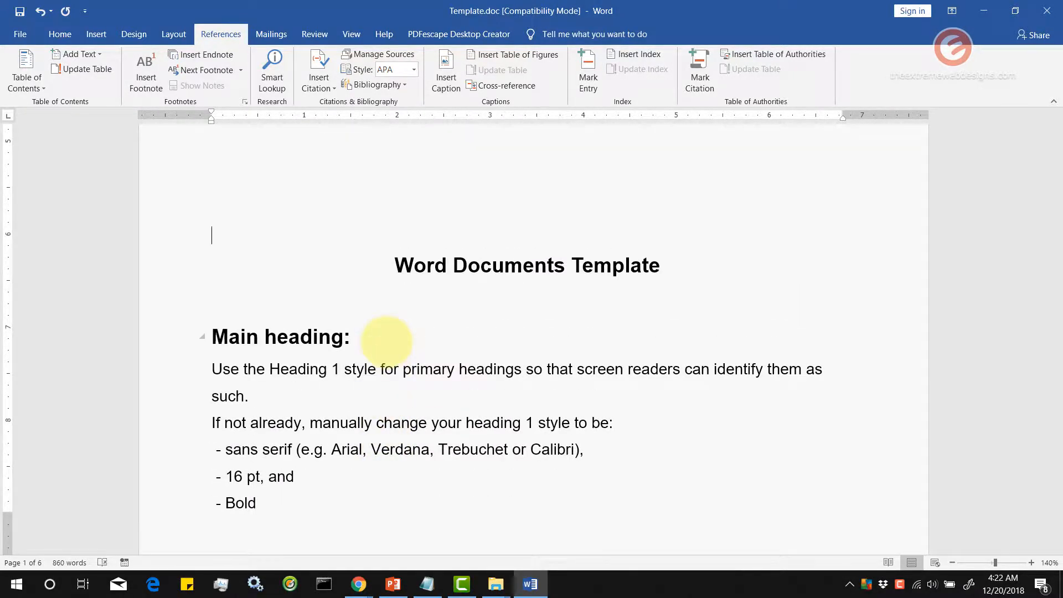
{"action": "scroll", "coordinate": [386, 342], "scroll_direction": "up", "scroll_amount": 1}
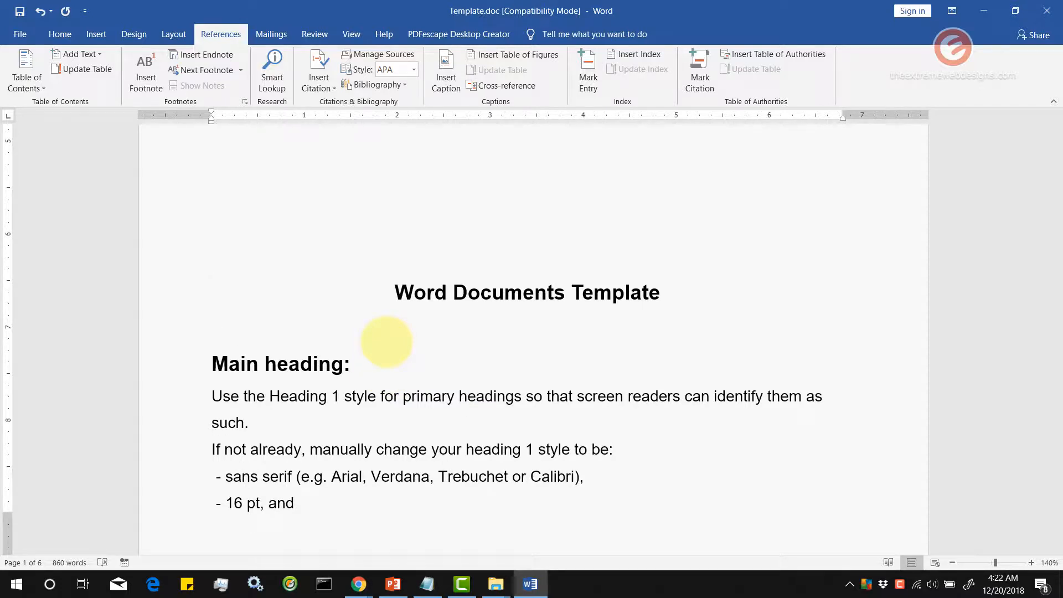
{"action": "scroll", "coordinate": [386, 341], "scroll_direction": "up", "scroll_amount": 5}
{"action": "scroll", "coordinate": [386, 342], "scroll_direction": "down", "scroll_amount": 7}
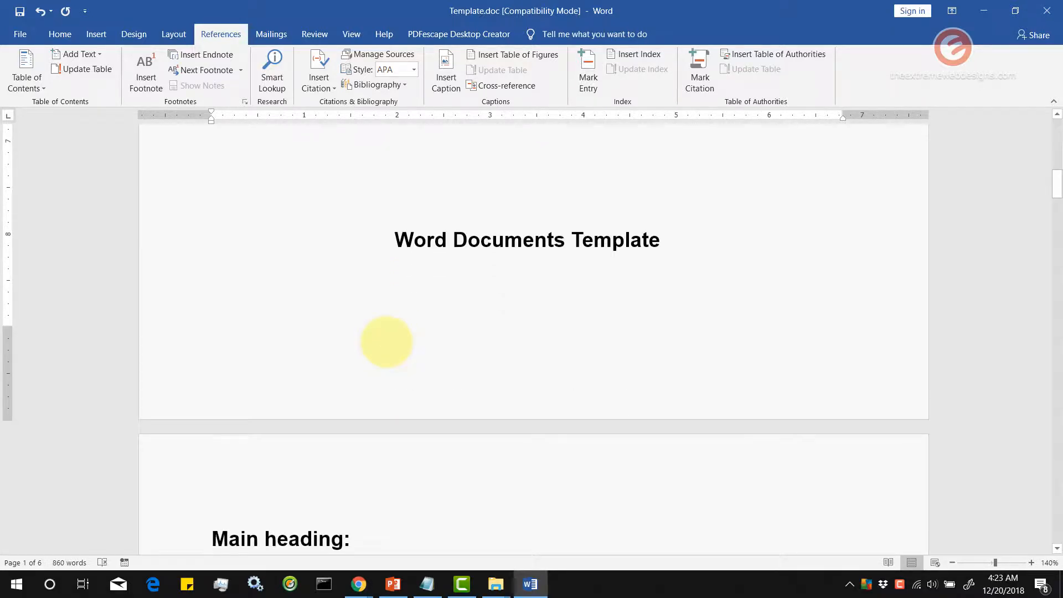
{"action": "key", "text": "Return"}
{"action": "key", "text": "Return"}
{"action": "scroll", "coordinate": [387, 341], "scroll_direction": "down", "scroll_amount": 7}
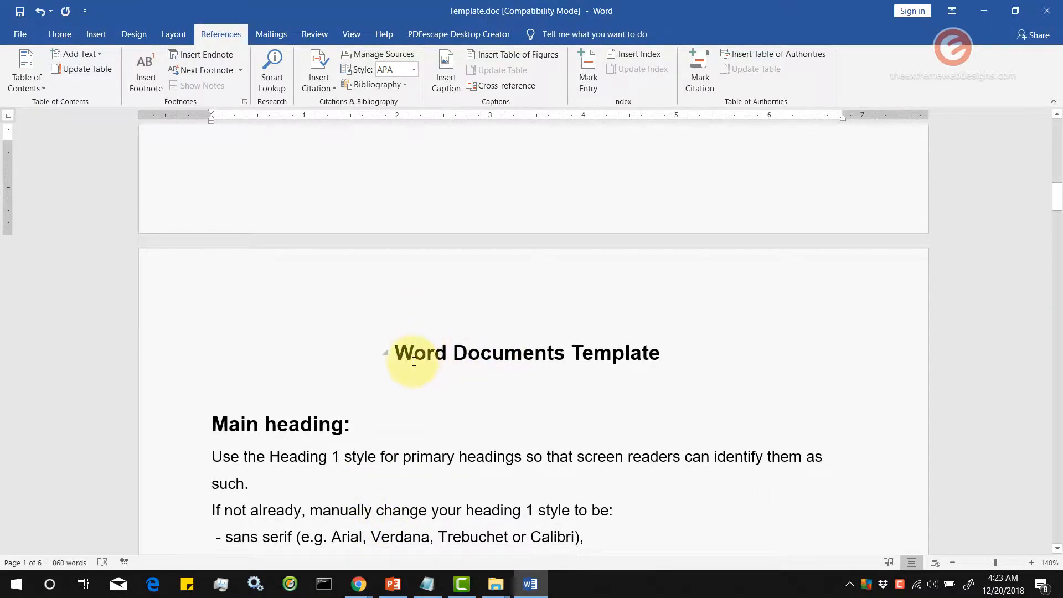
{"action": "left_click", "coordinate": [321, 368]}
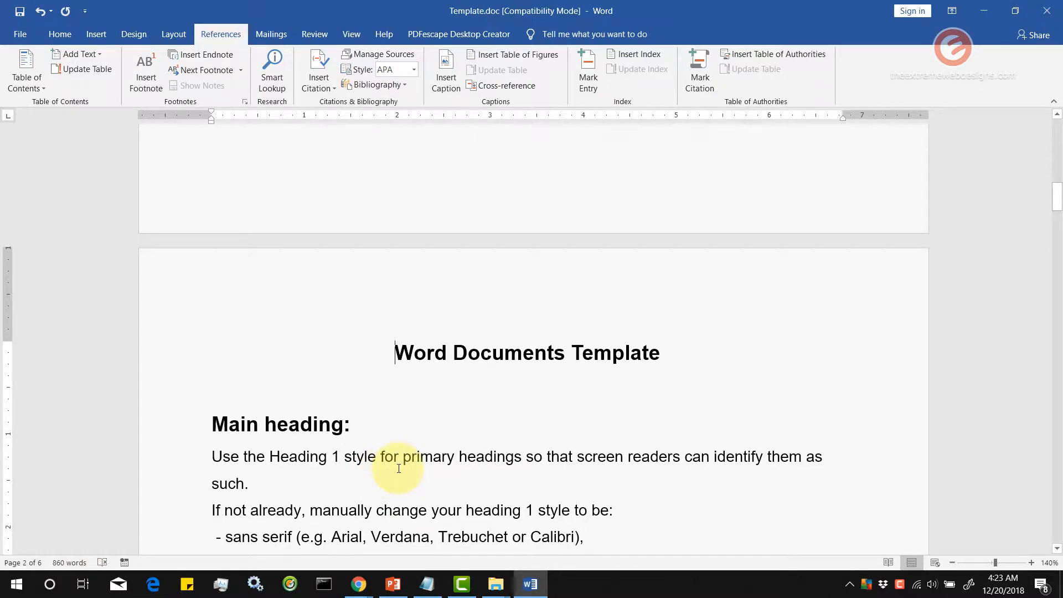
Compare the title's actual page with its table of contents entry, and update the entire table of contents
{"action": "scroll", "coordinate": [399, 469], "scroll_direction": "up", "scroll_amount": 10}
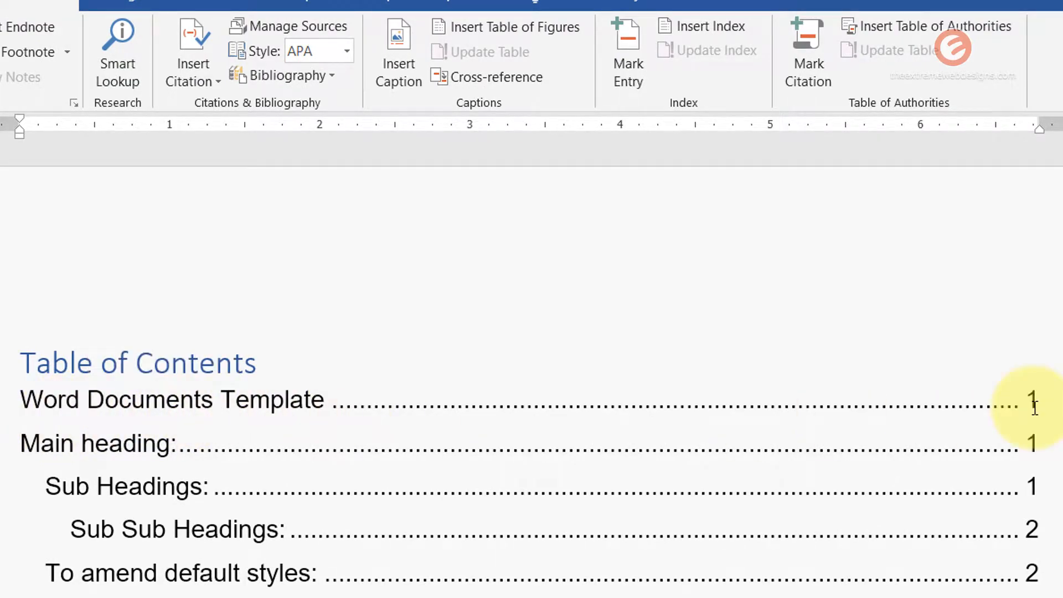
{"action": "scroll", "coordinate": [943, 456], "scroll_direction": "down", "scroll_amount": 8}
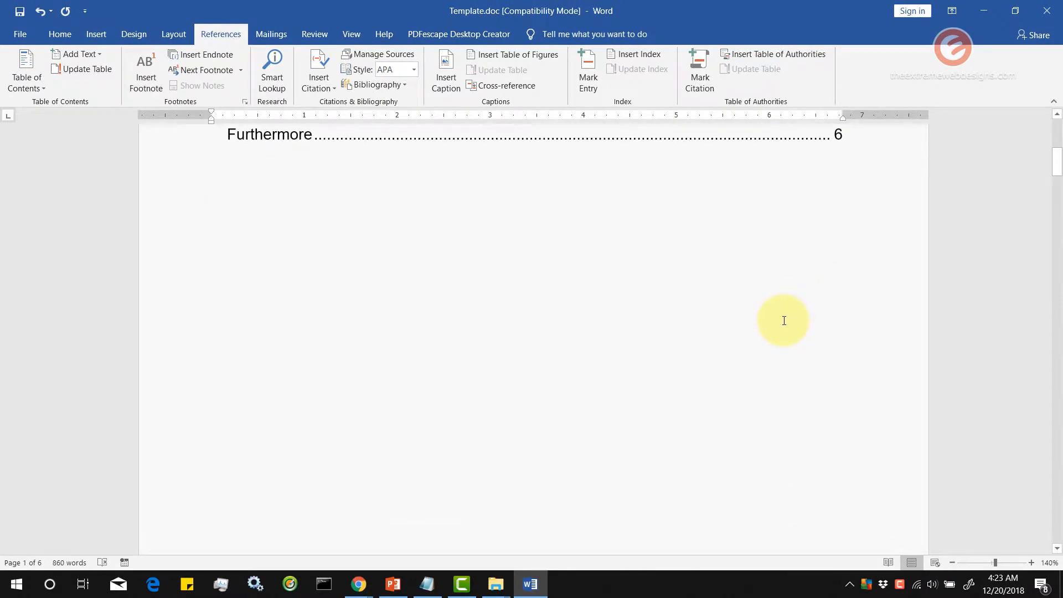
{"action": "scroll", "coordinate": [784, 320], "scroll_direction": "down", "scroll_amount": 5}
{"action": "left_click", "coordinate": [393, 305]}
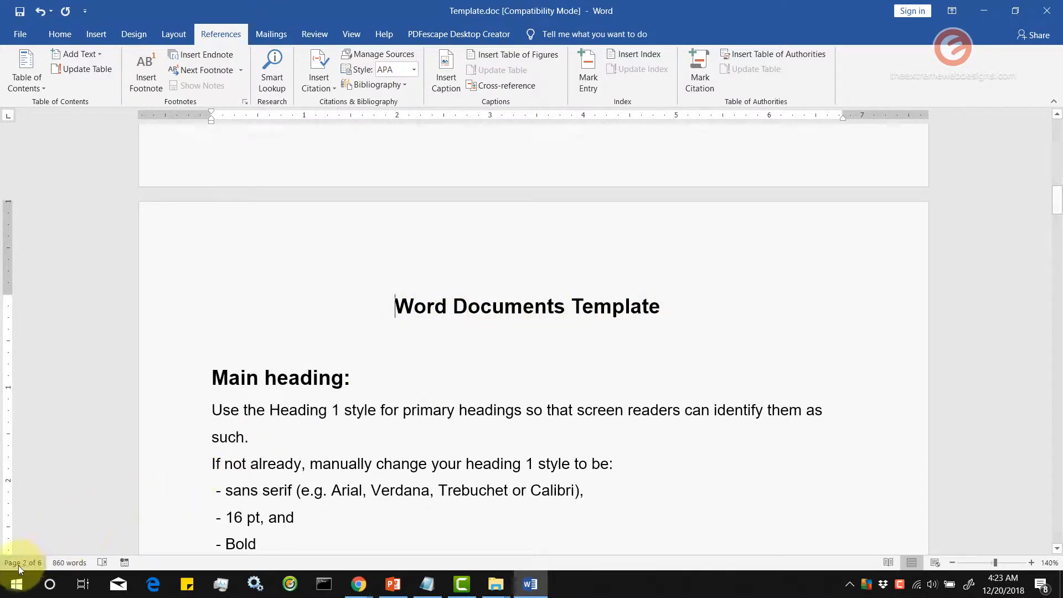
{"action": "left_click", "coordinate": [547, 307]}
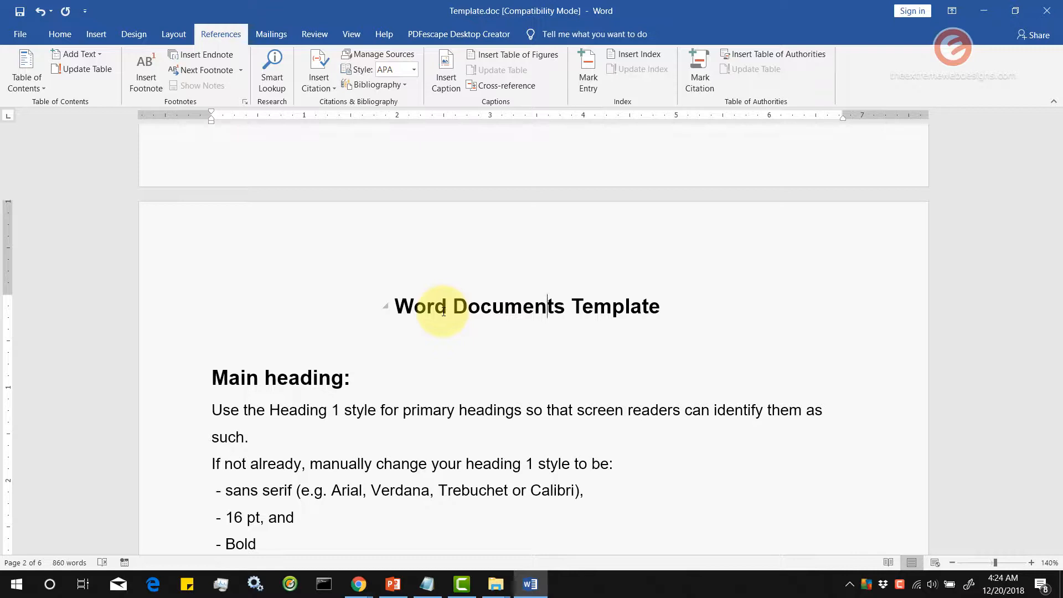
{"action": "scroll", "coordinate": [444, 311], "scroll_direction": "up", "scroll_amount": 10}
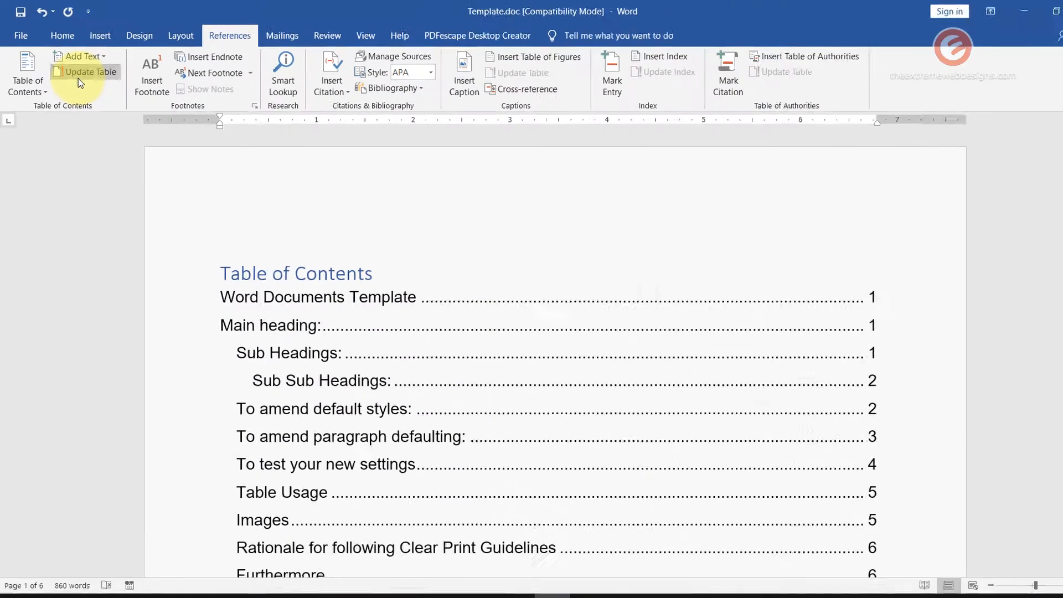
{"action": "left_click", "coordinate": [224, 224]}
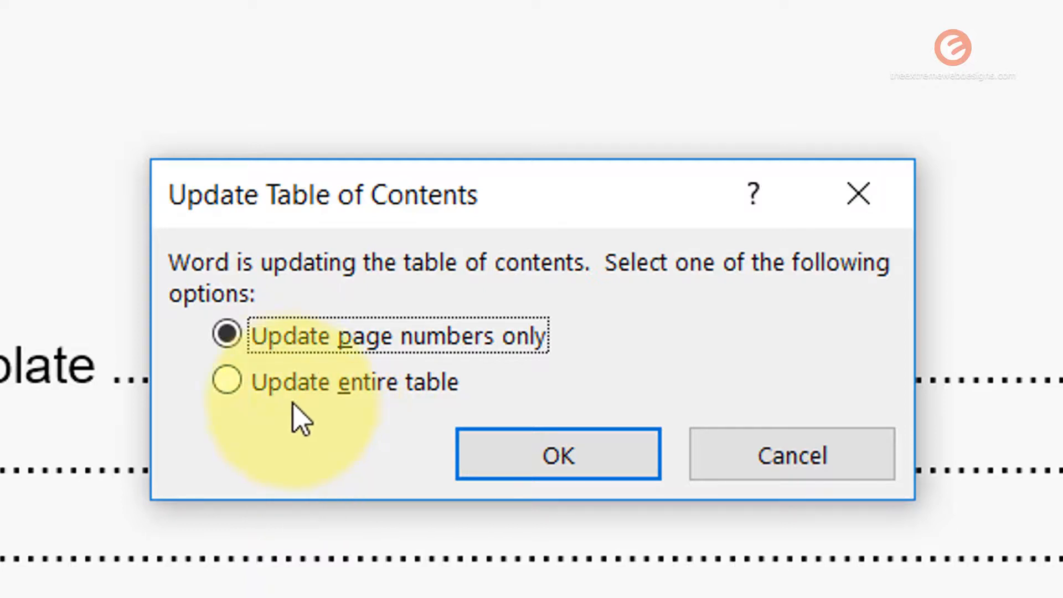
{"action": "left_click", "coordinate": [241, 394]}
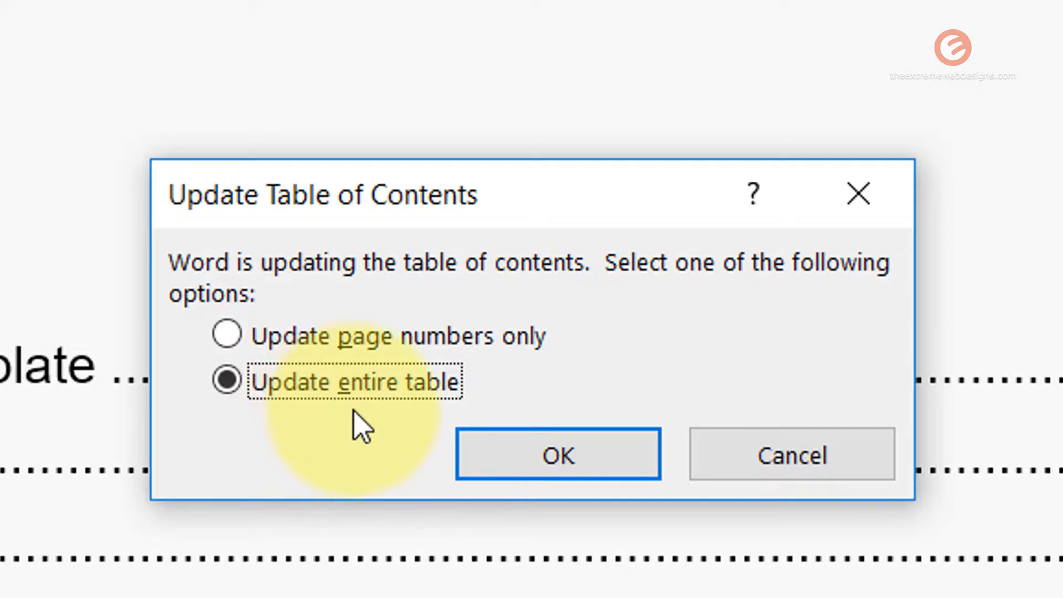
{"action": "left_click", "coordinate": [569, 466]}
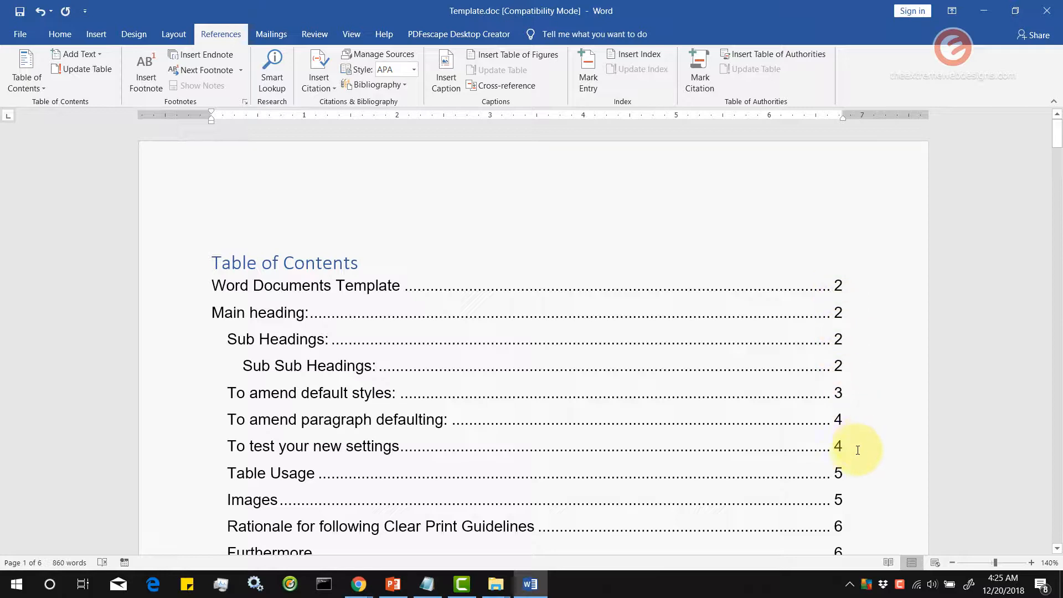
Go to the "Word Documents Template" title and insert blank lines before it until it moves onto page 3
{"action": "left_click", "coordinate": [841, 343], "text": "ctrl"}
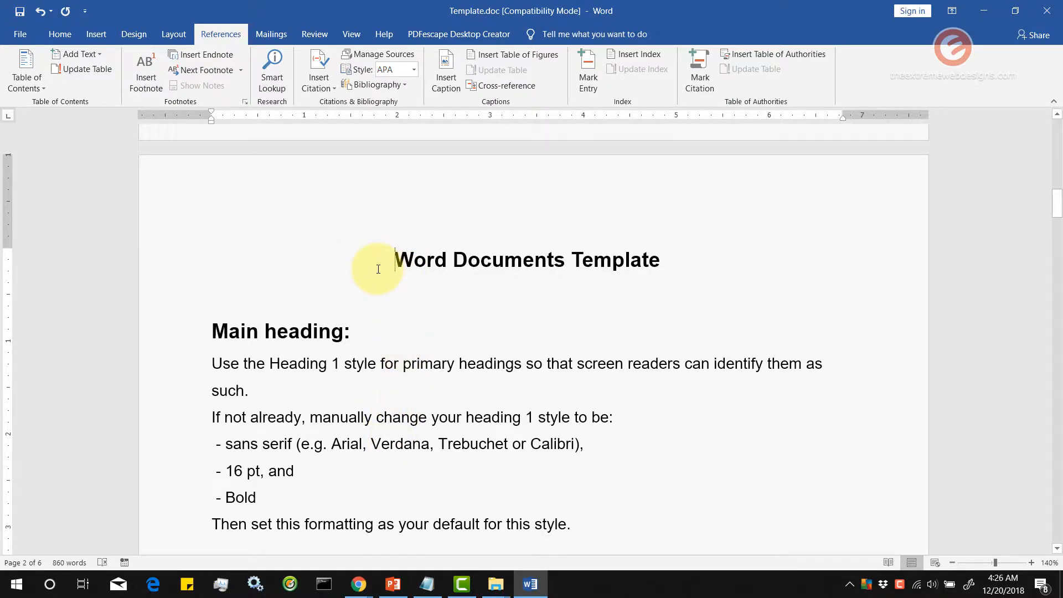
{"action": "key", "text": "Return"}
{"action": "key", "text": "Return"}
{"action": "key", "text": "Return"}
{"action": "key", "text": "Return"}
{"action": "key", "text": "Return"}
{"action": "key", "text": "Return"}
{"action": "key", "text": "Return"}
{"action": "key", "text": "Return"}
{"action": "key", "text": "Return"}
{"action": "key", "text": "Return"}
{"action": "key", "text": "Return"}
{"action": "key", "text": "Return"}
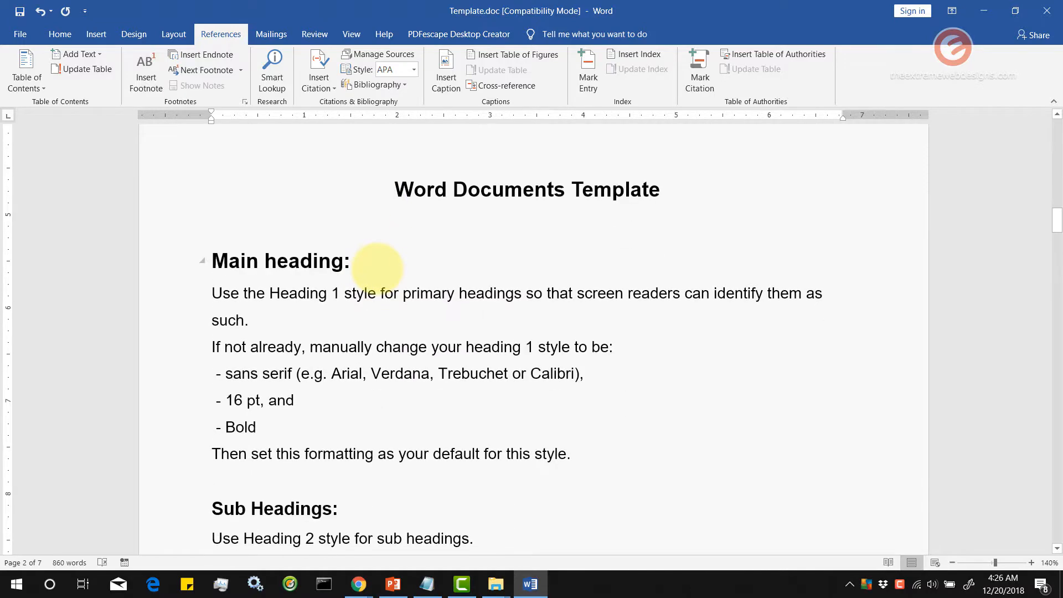
{"action": "key", "text": "Return"}
{"action": "key", "text": "Return"}
{"action": "key", "text": "Return"}
{"action": "key", "text": "Return"}
{"action": "key", "text": "Return"}
{"action": "key", "text": "Return"}
{"action": "key", "text": "Return"}
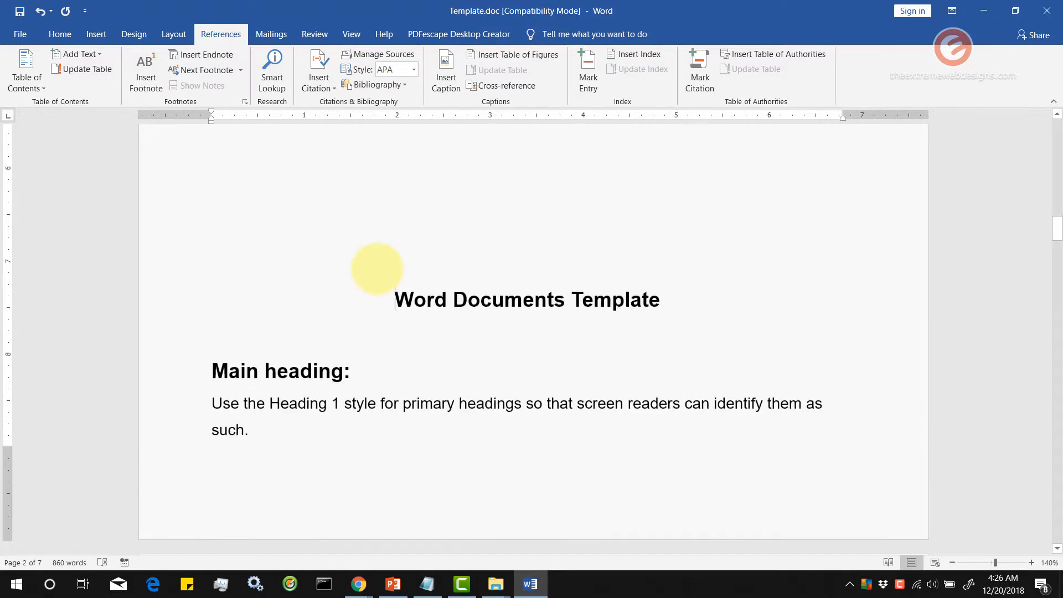
{"action": "key", "text": "Return"}
{"action": "key", "text": "Return"}
{"action": "key", "text": "Return"}
{"action": "key", "text": "Return"}
{"action": "key", "text": "Return"}
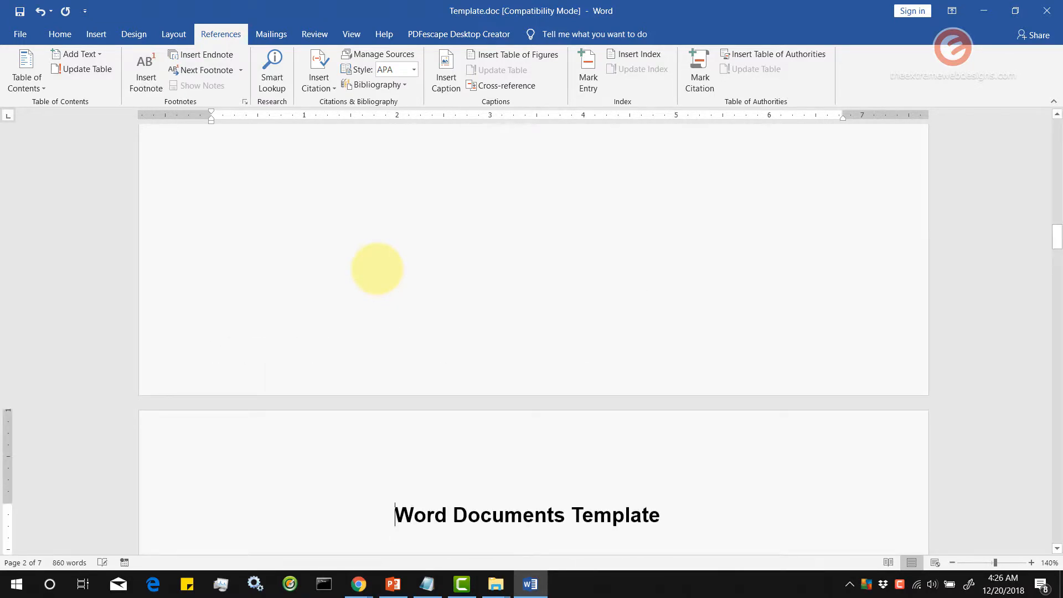
{"action": "scroll", "coordinate": [377, 269], "scroll_direction": "down", "scroll_amount": 3}
{"action": "left_click", "coordinate": [384, 332]}
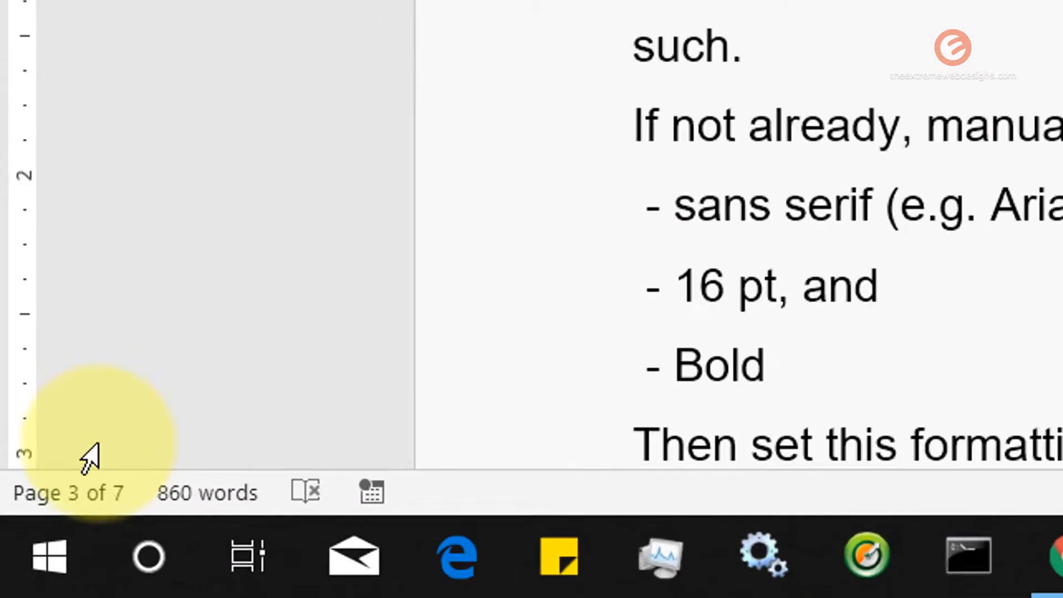
Update the entire table of contents again for the moved title and check the listed page numbers
{"action": "scroll", "coordinate": [830, 199], "scroll_direction": "up", "scroll_amount": 7}
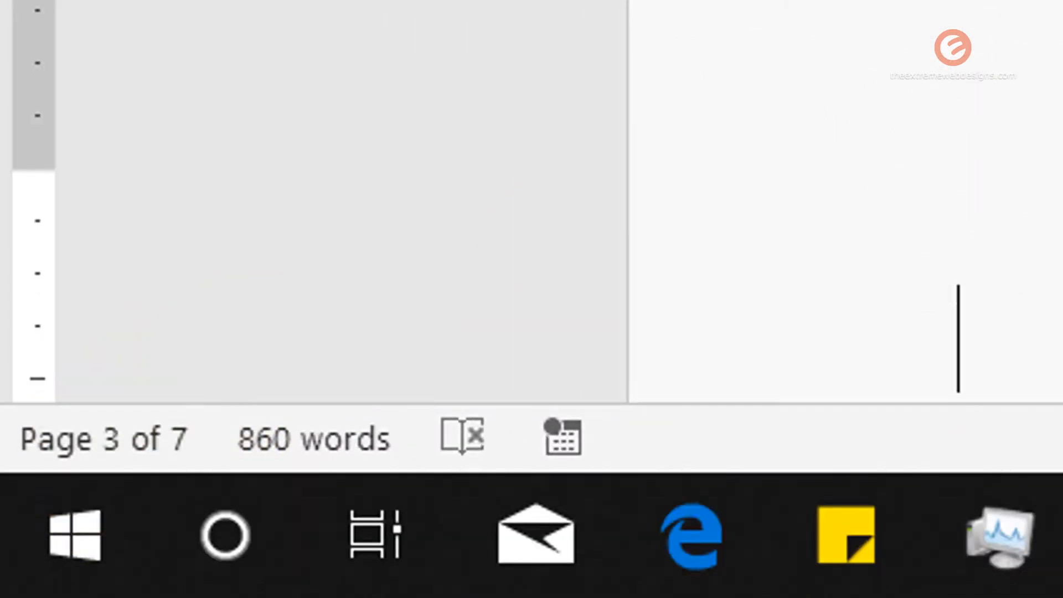
{"action": "scroll", "coordinate": [835, 300], "scroll_direction": "up", "scroll_amount": 10}
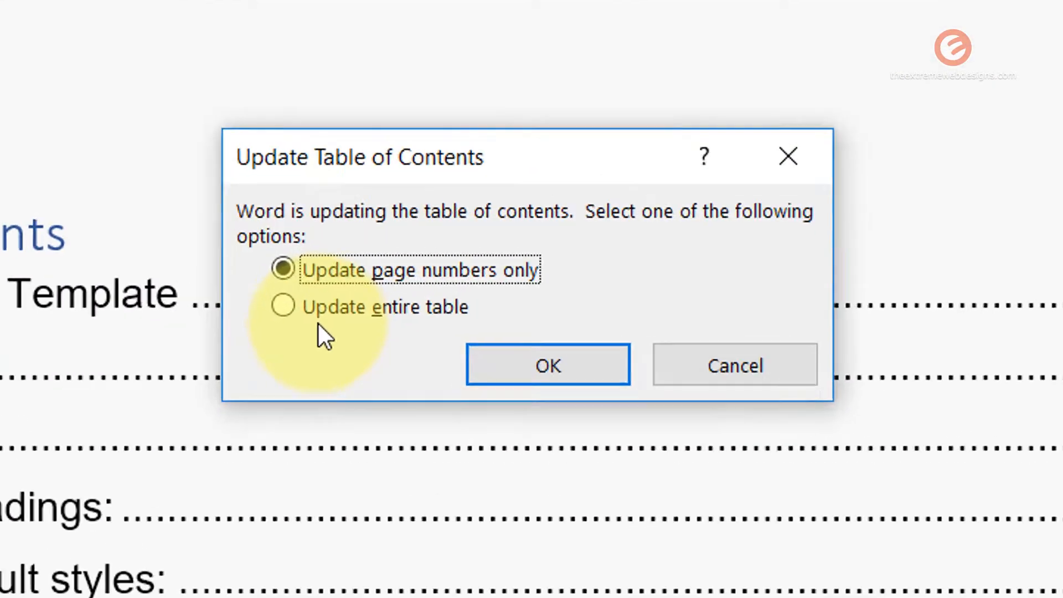
{"action": "left_click", "coordinate": [373, 307]}
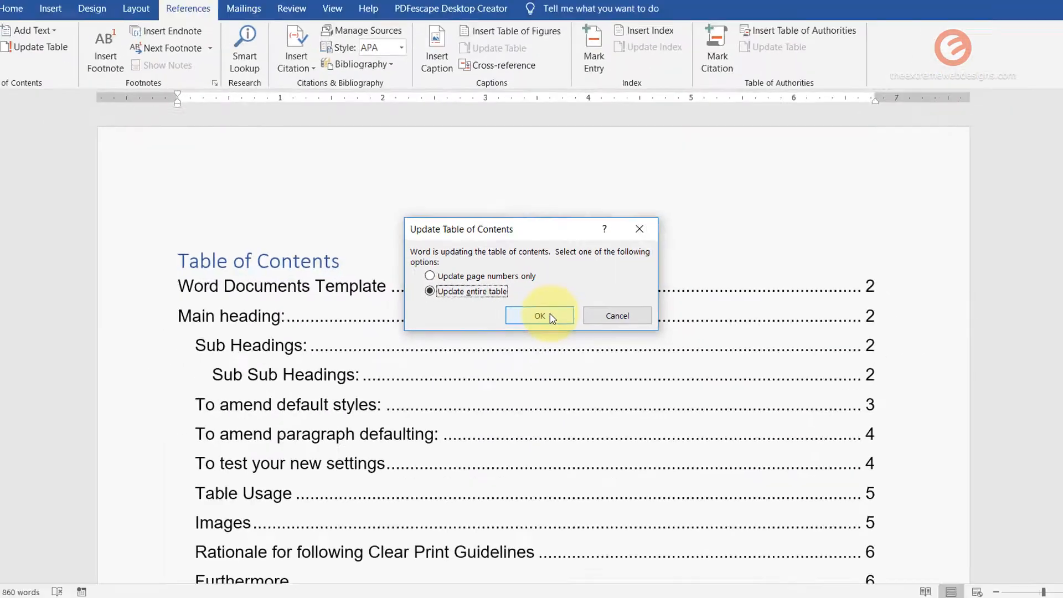
{"action": "left_click", "coordinate": [549, 314]}
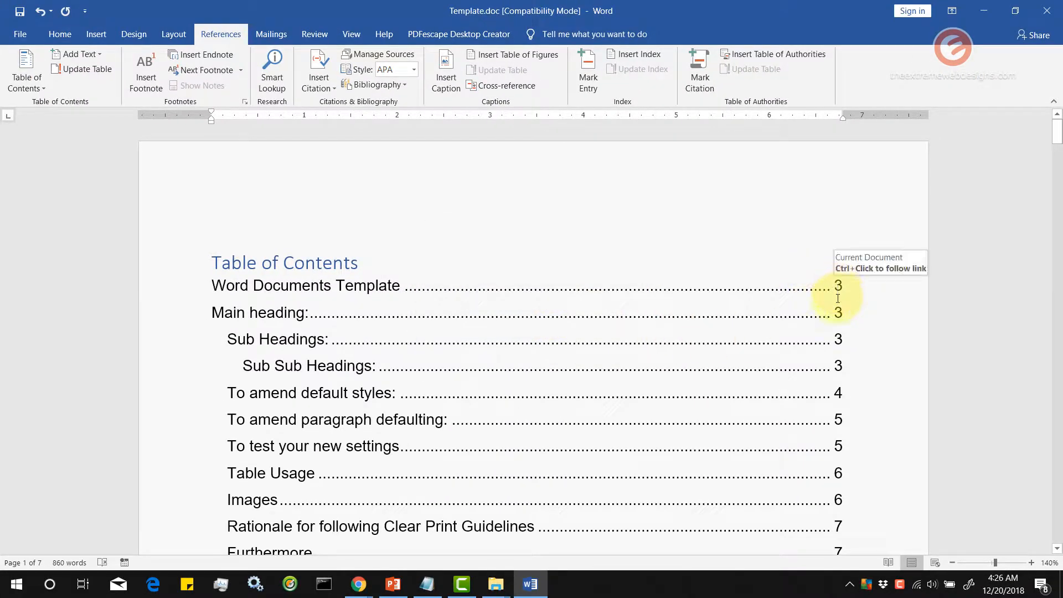
{"action": "scroll", "coordinate": [830, 384], "scroll_direction": "down", "scroll_amount": 8}
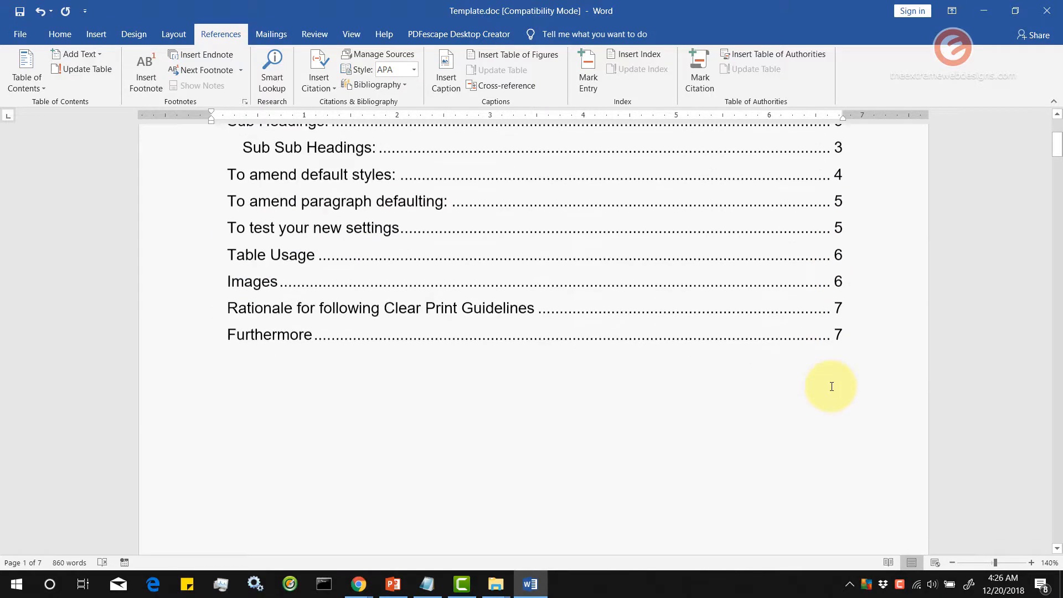
Delete the blank lines above the "Word Documents Template" title on page 2 until the title sits at the top of that page
{"action": "scroll", "coordinate": [775, 382], "scroll_direction": "down", "scroll_amount": 5}
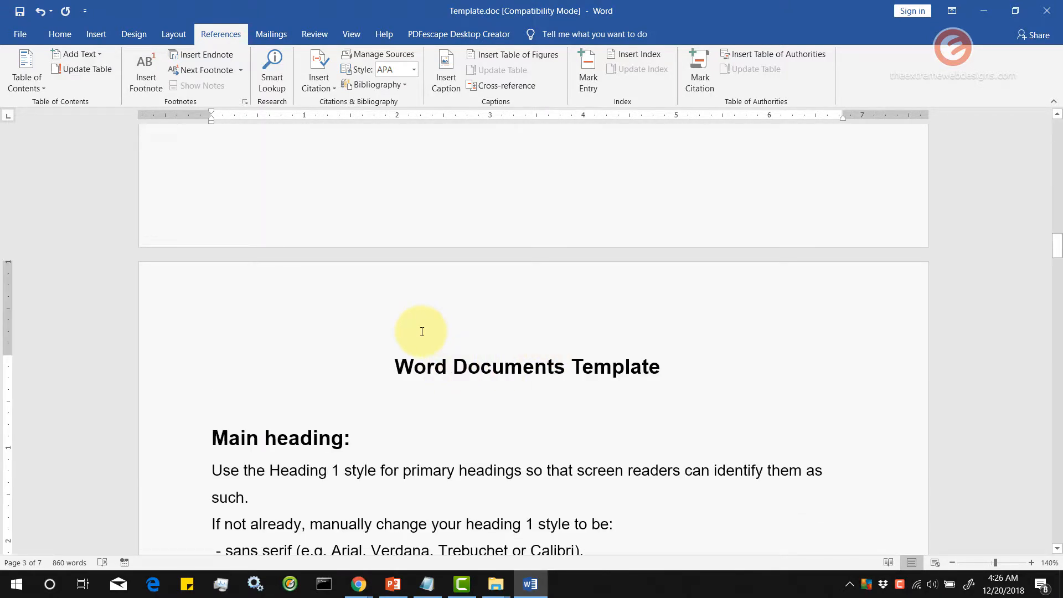
{"action": "scroll", "coordinate": [451, 327], "scroll_direction": "up", "scroll_amount": 10}
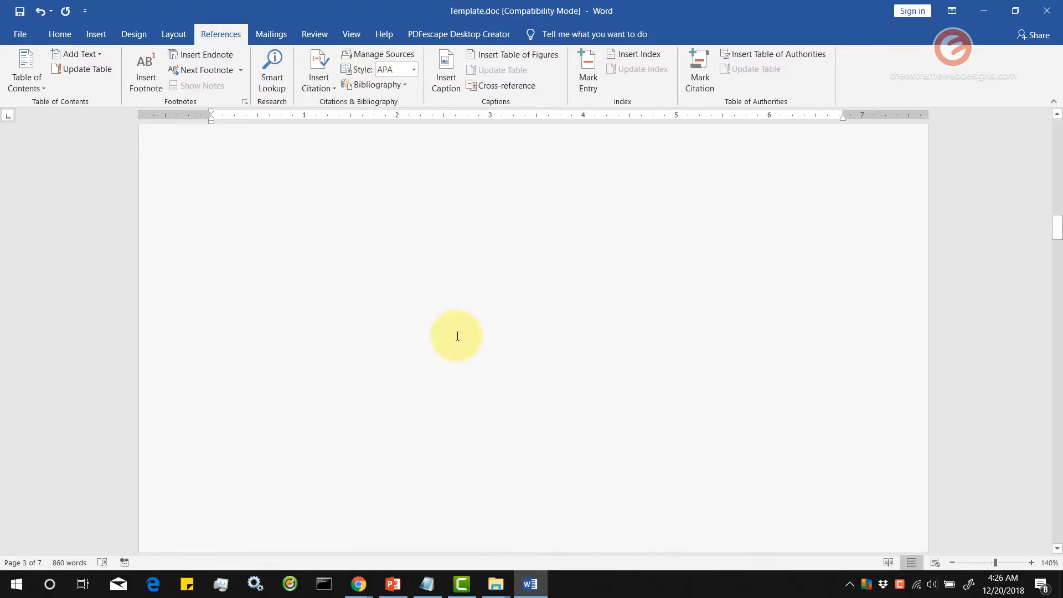
{"action": "left_click", "coordinate": [350, 424]}
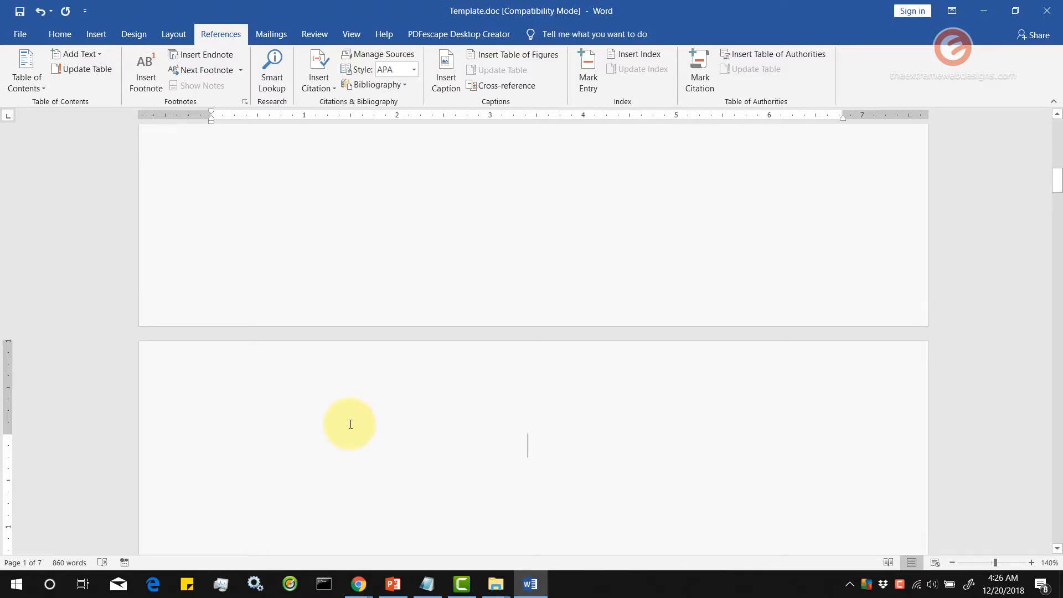
{"action": "scroll", "coordinate": [350, 424], "scroll_direction": "down", "scroll_amount": 3}
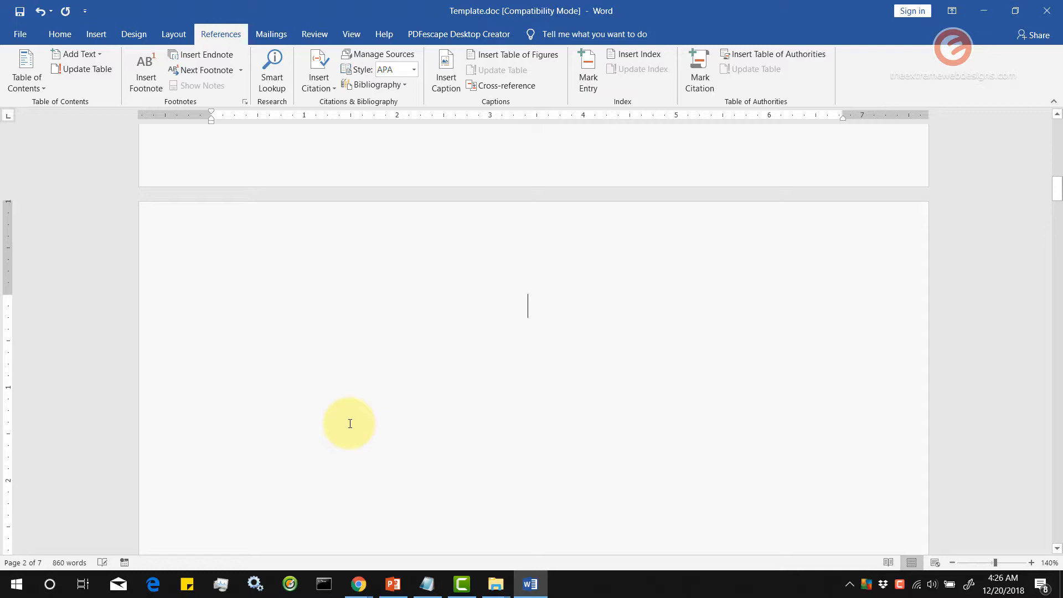
{"action": "key", "text": "Delete"}
{"action": "key", "text": "Delete"}
{"action": "key", "text": "Delete"}
{"action": "key", "text": "Delete"}
{"action": "key", "text": "Delete"}
{"action": "key", "text": "Delete"}
{"action": "key", "text": "Delete"}
{"action": "key", "text": "Delete"}
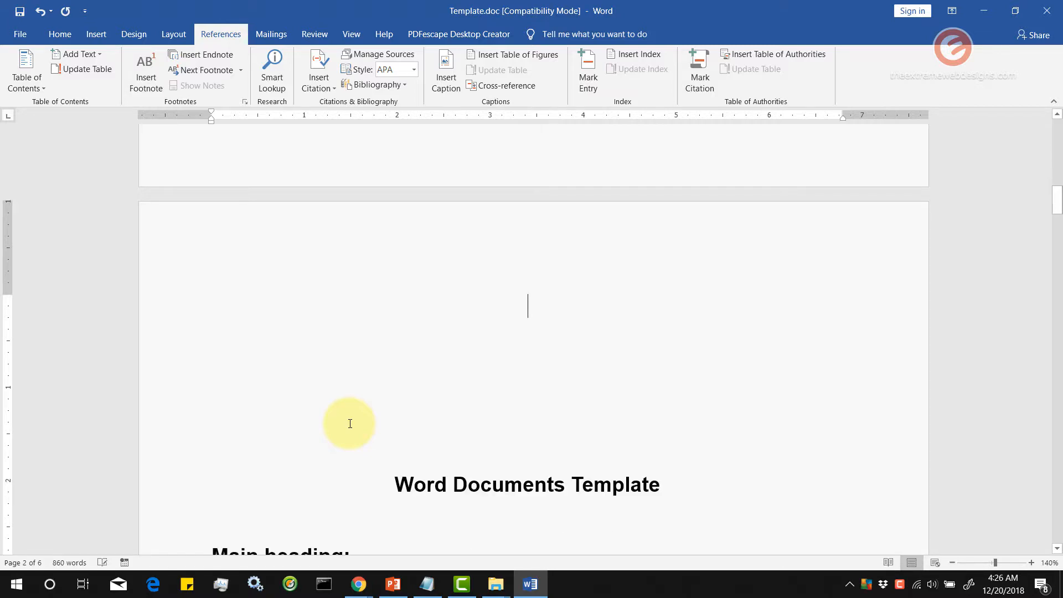
{"action": "key", "text": "Delete"}
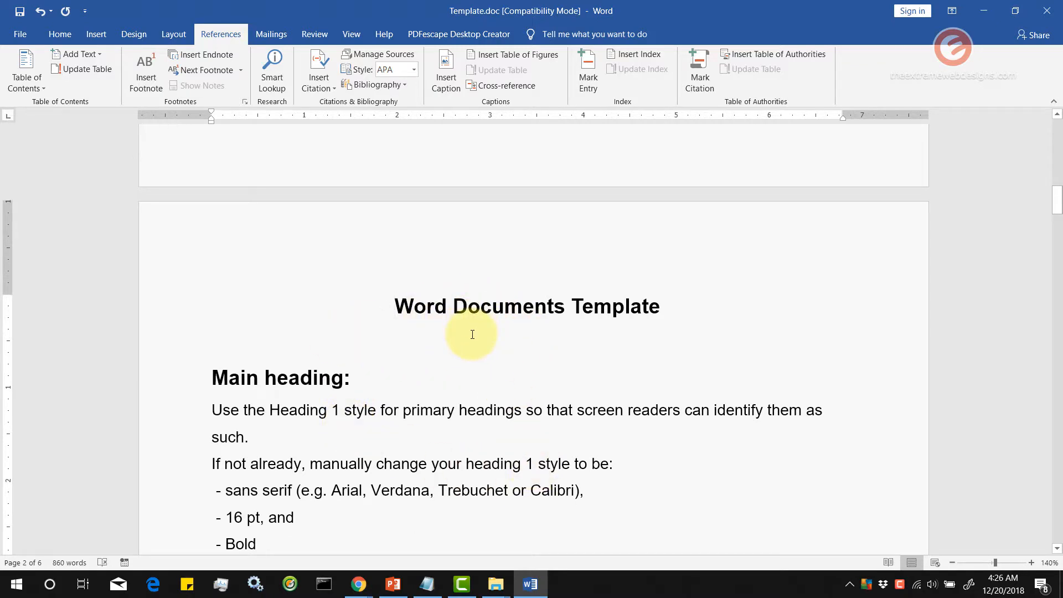
Update the entire table of contents after the blank lines' removal and review its page numbers
{"action": "scroll", "coordinate": [645, 354], "scroll_direction": "up", "scroll_amount": 10}
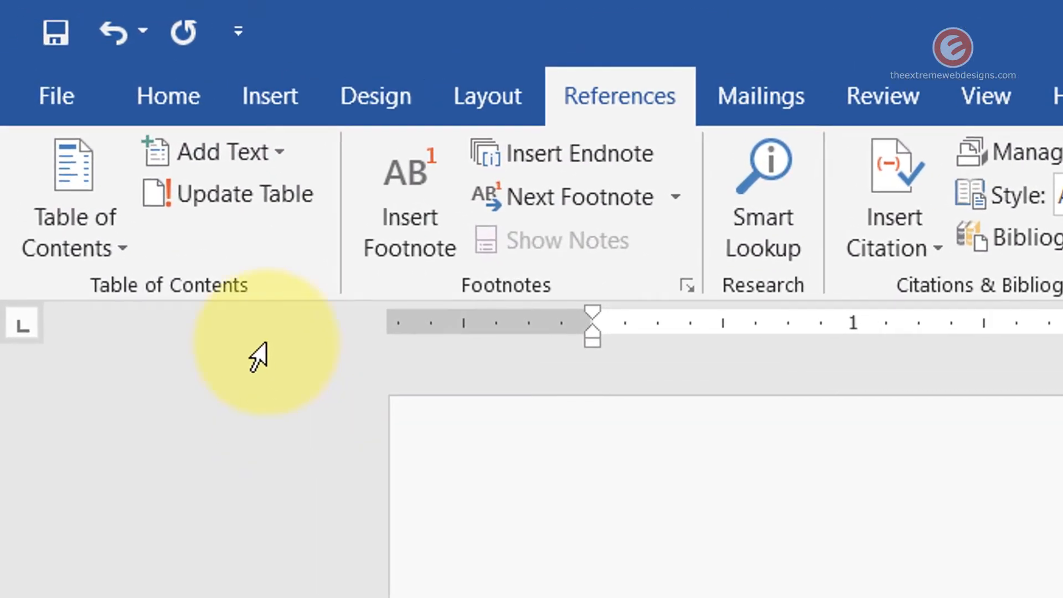
{"action": "left_click", "coordinate": [249, 206]}
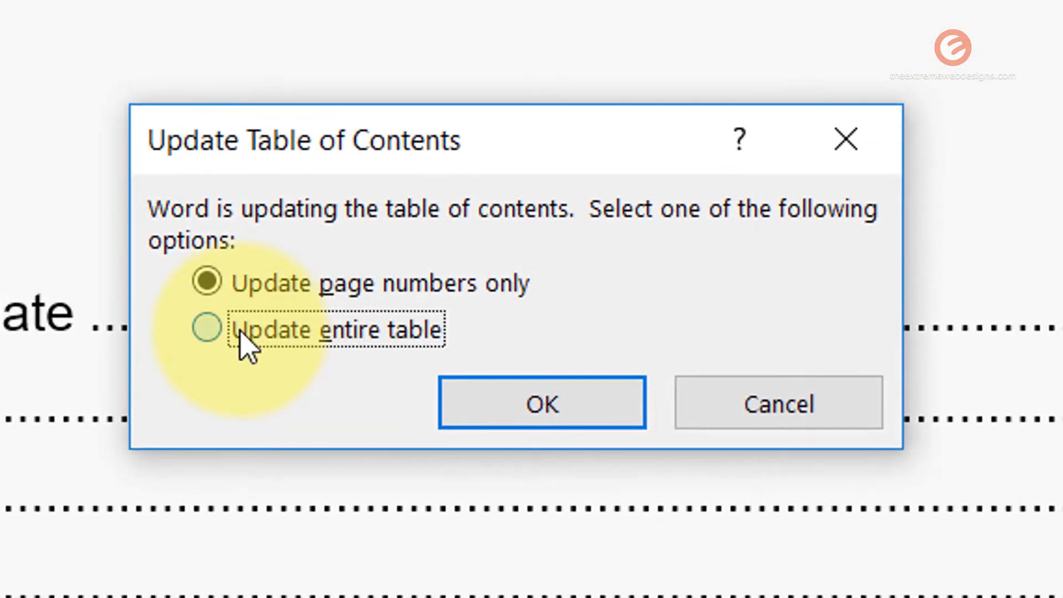
{"action": "left_click", "coordinate": [299, 357]}
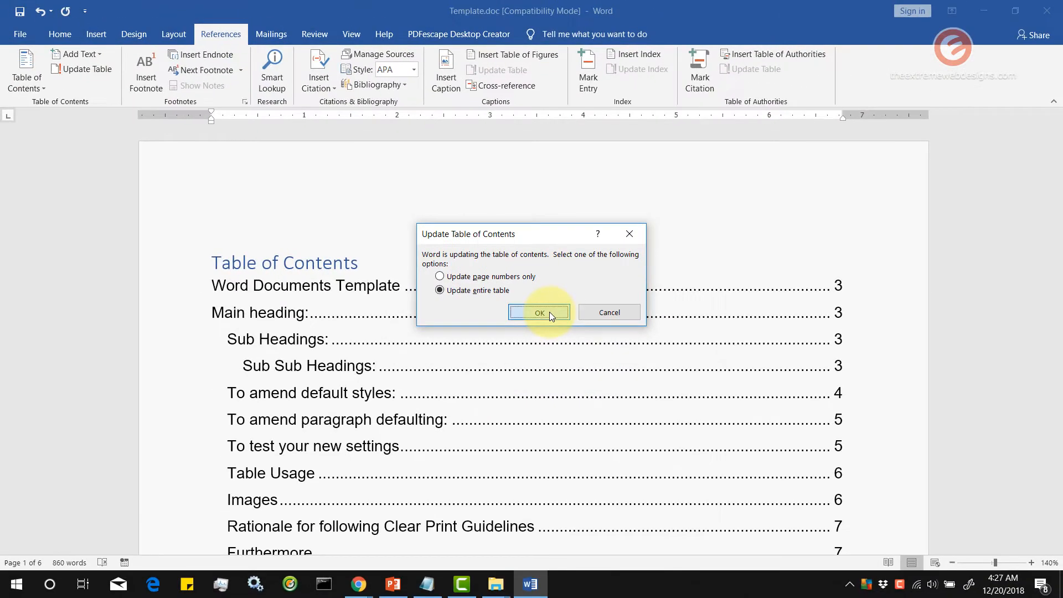
{"action": "left_click", "coordinate": [564, 348]}
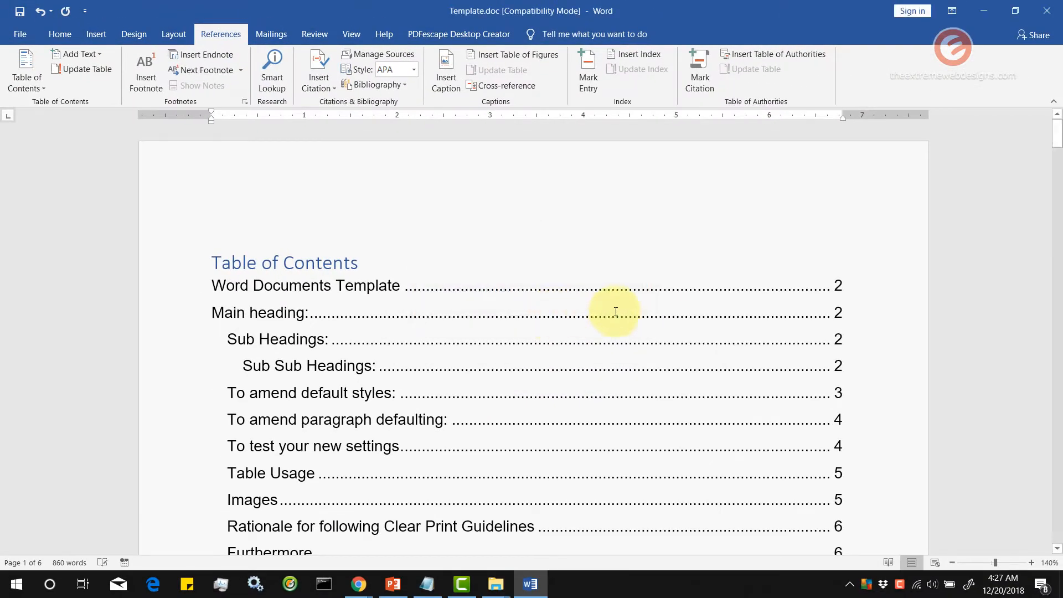
{"action": "scroll", "coordinate": [871, 299], "scroll_direction": "down", "scroll_amount": 5}
{"action": "scroll", "coordinate": [870, 304], "scroll_direction": "up", "scroll_amount": 5}
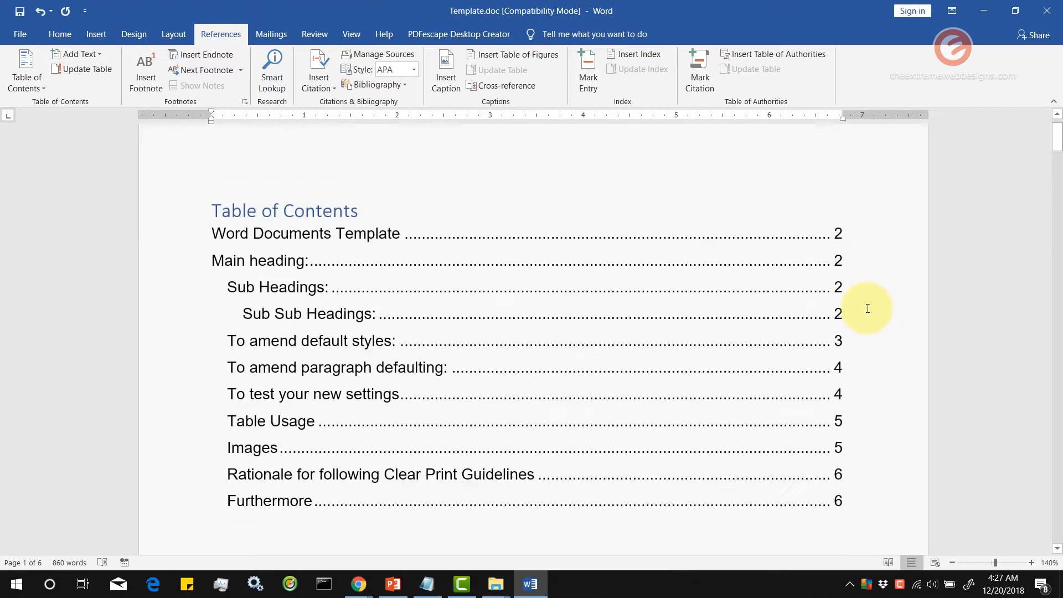